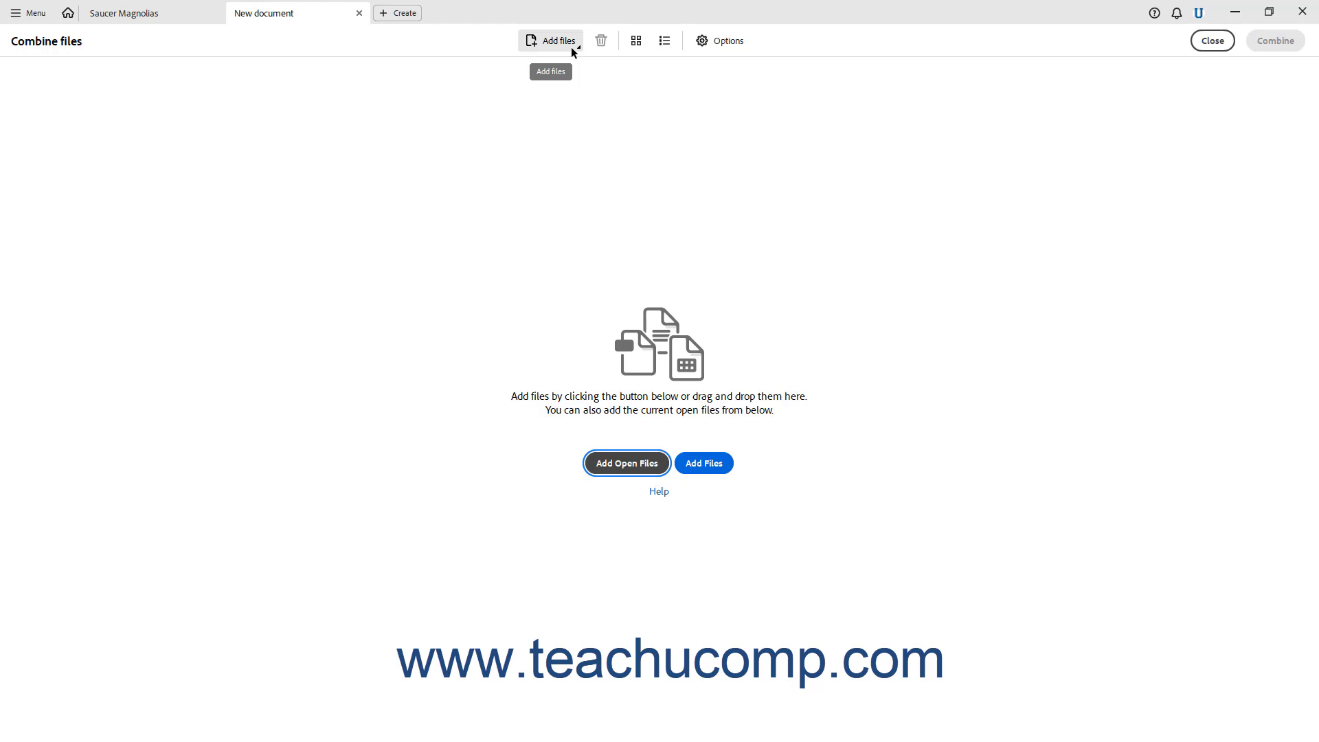
Add the photos IMG_1506.JPG and IMG_1545.JPG from the SaucerMagnoliaPhotos folder to the files being combined.
click(574, 49)
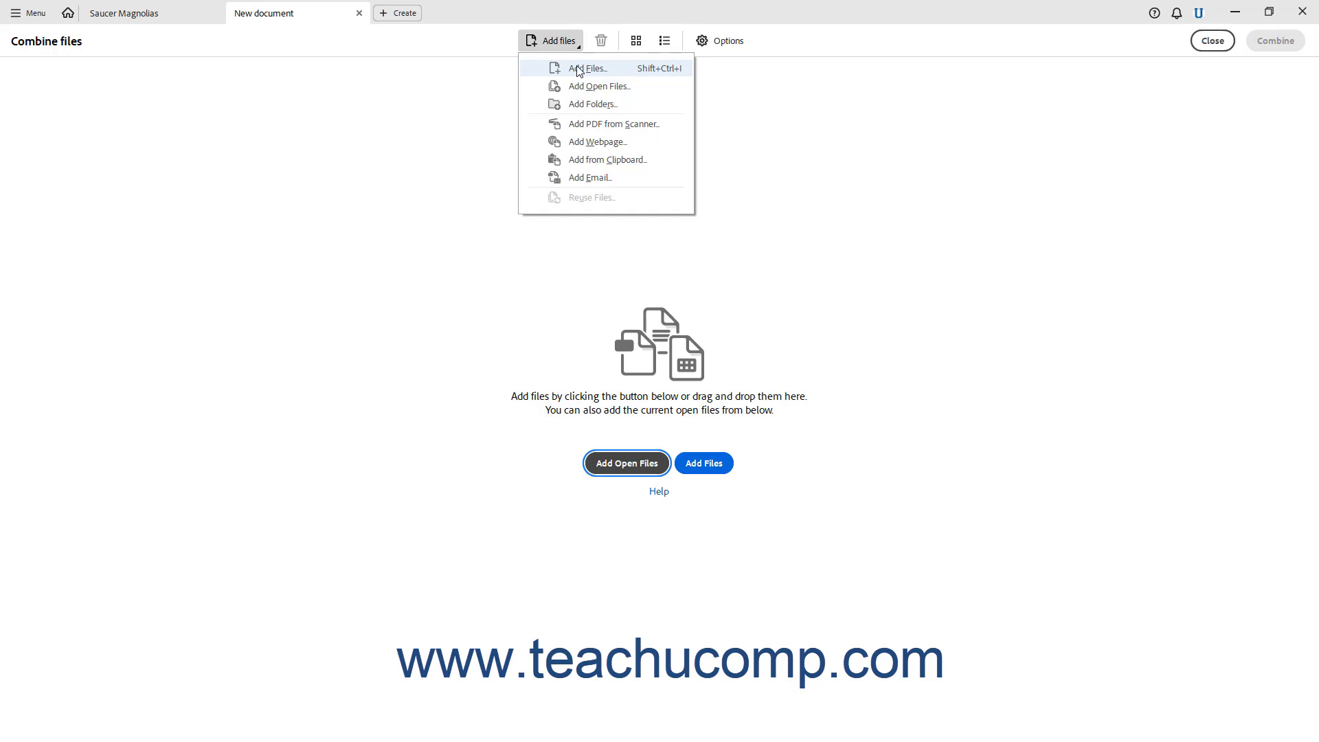
click(577, 69)
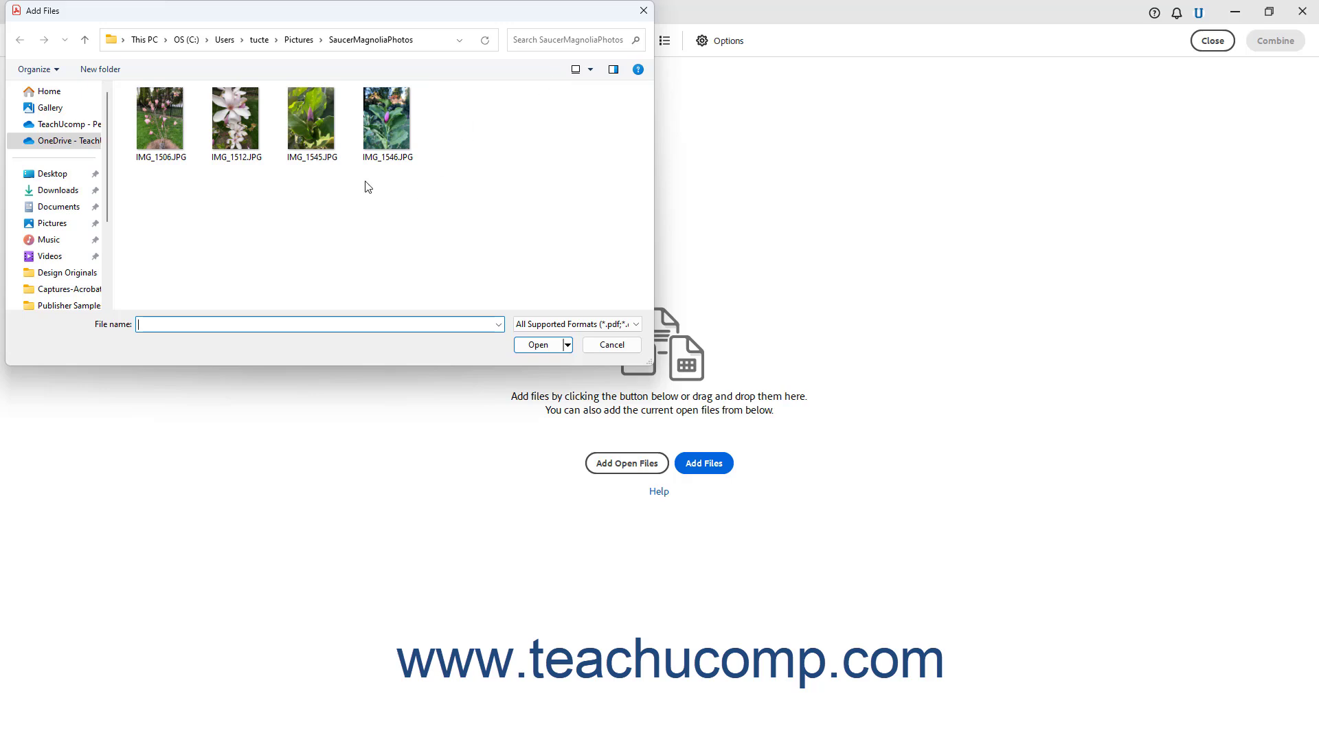
click(171, 141)
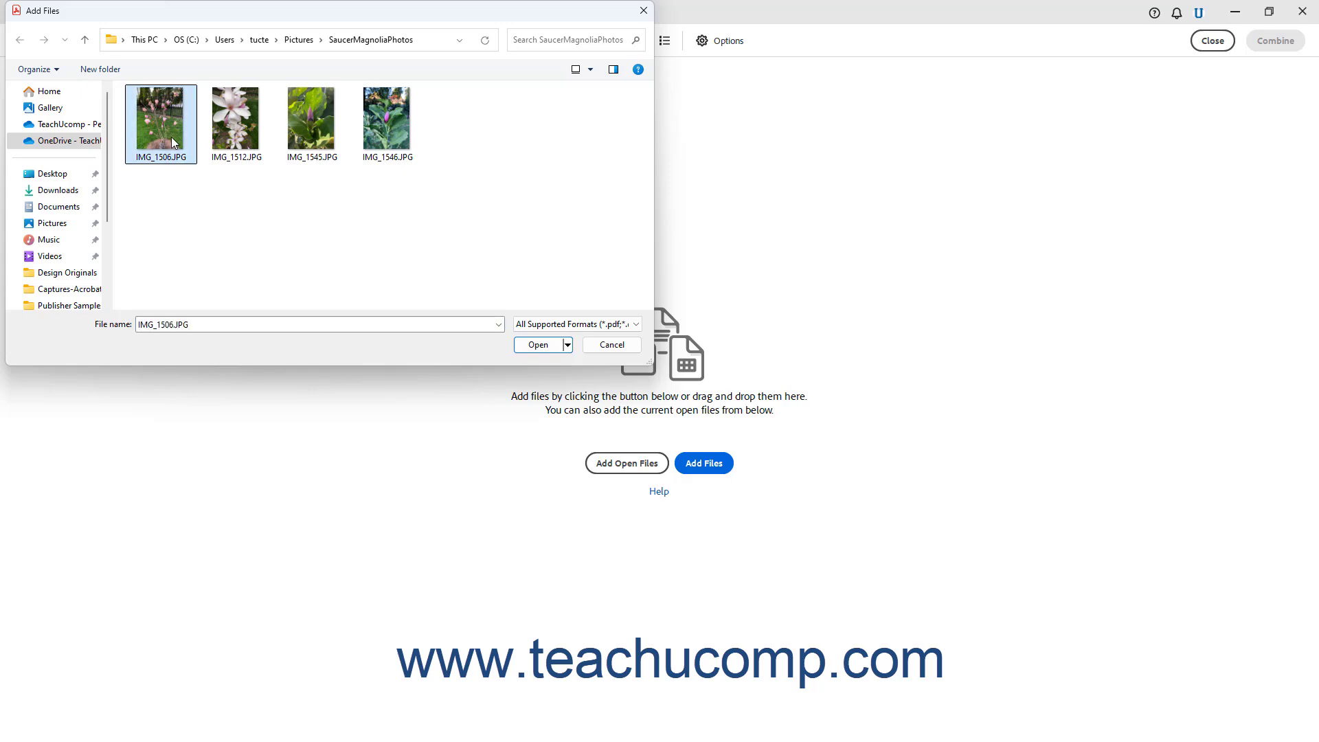
ctrl+click(310, 128)
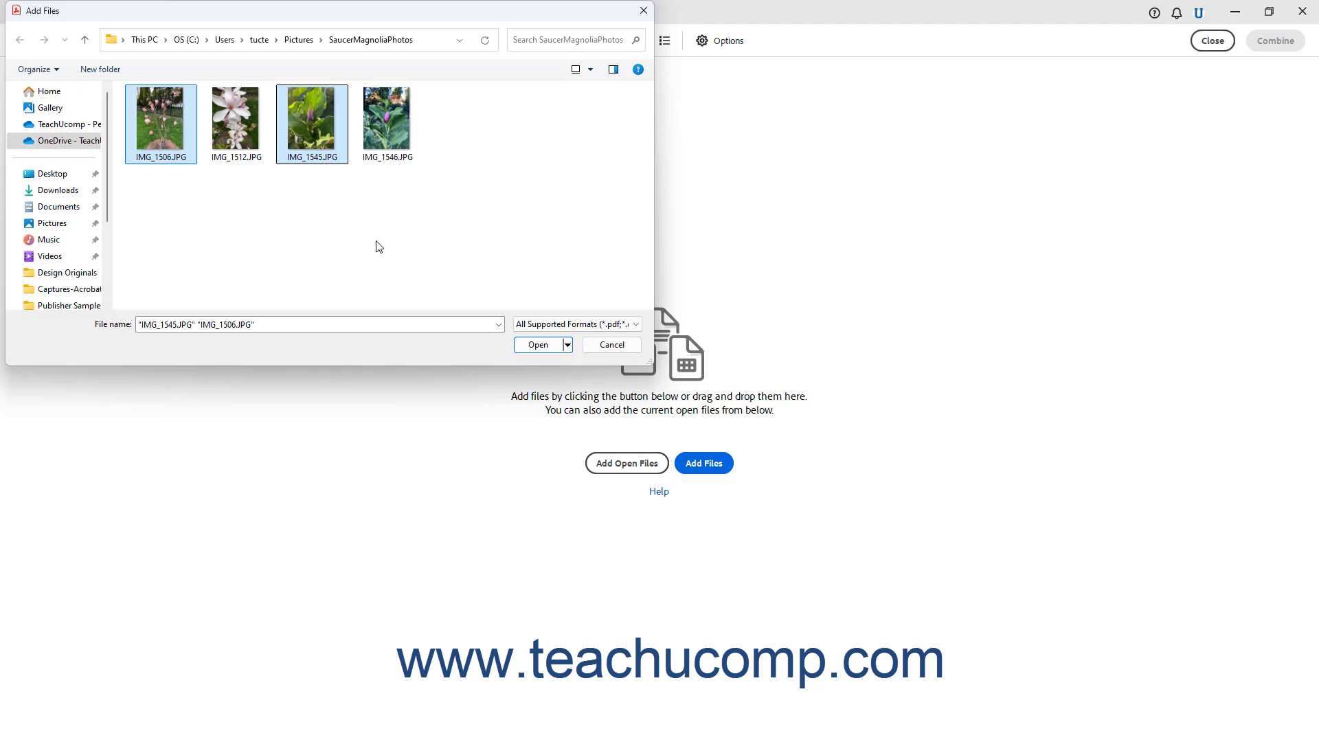
click(539, 347)
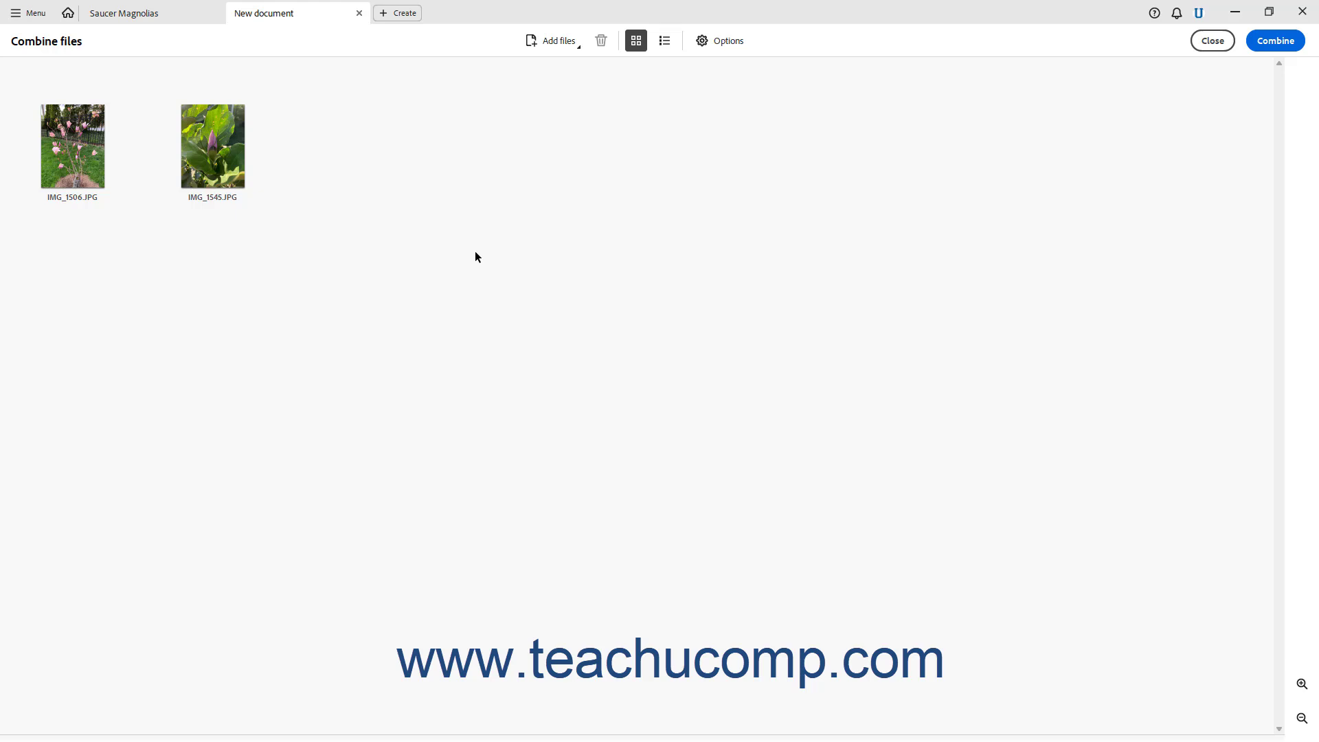
Add the currently open PDF, Saucer Magnolias.pdf, to the files being combined.
click(575, 44)
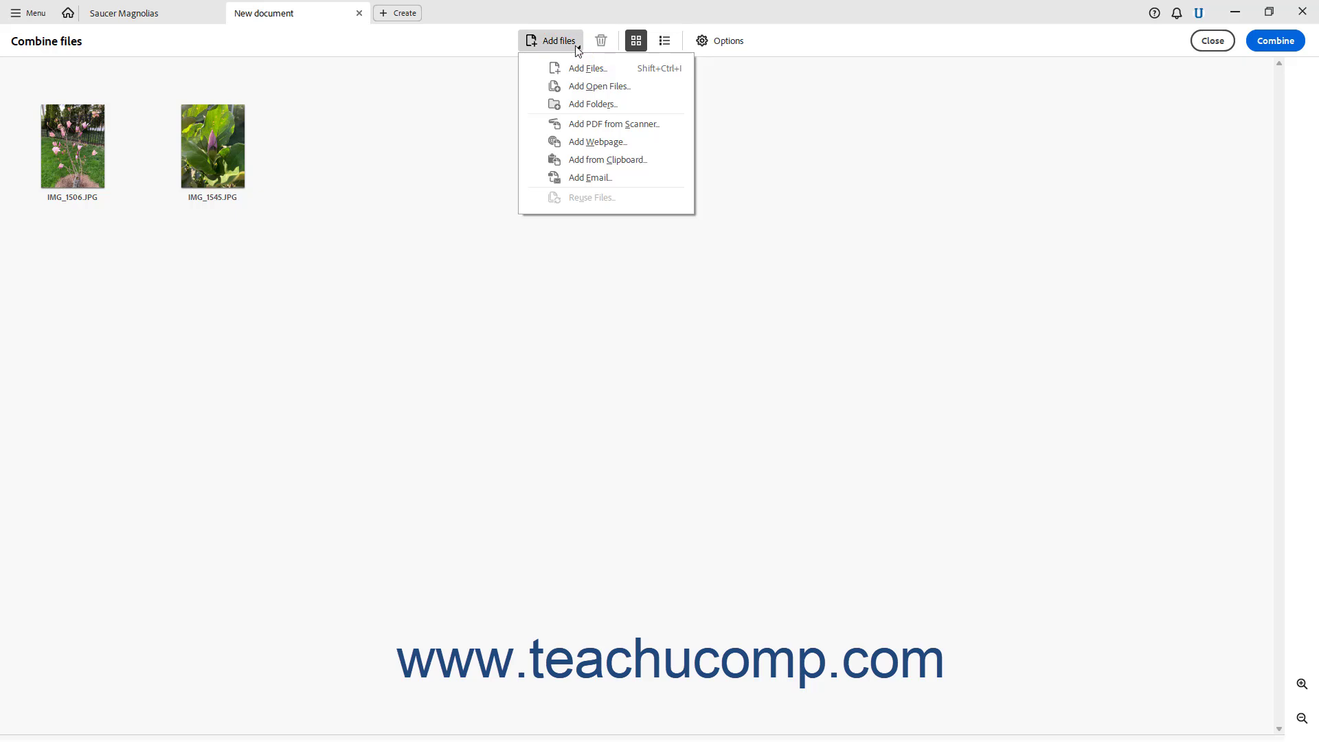
click(569, 88)
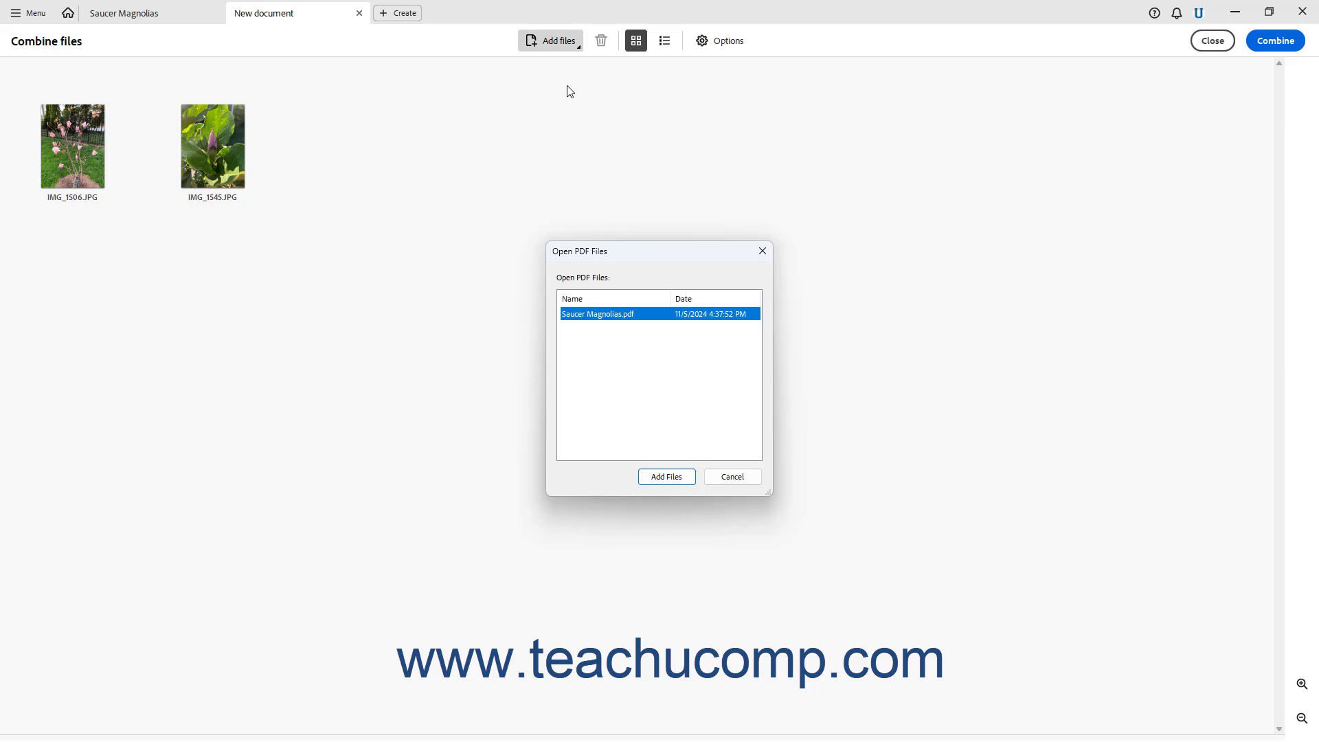
click(667, 476)
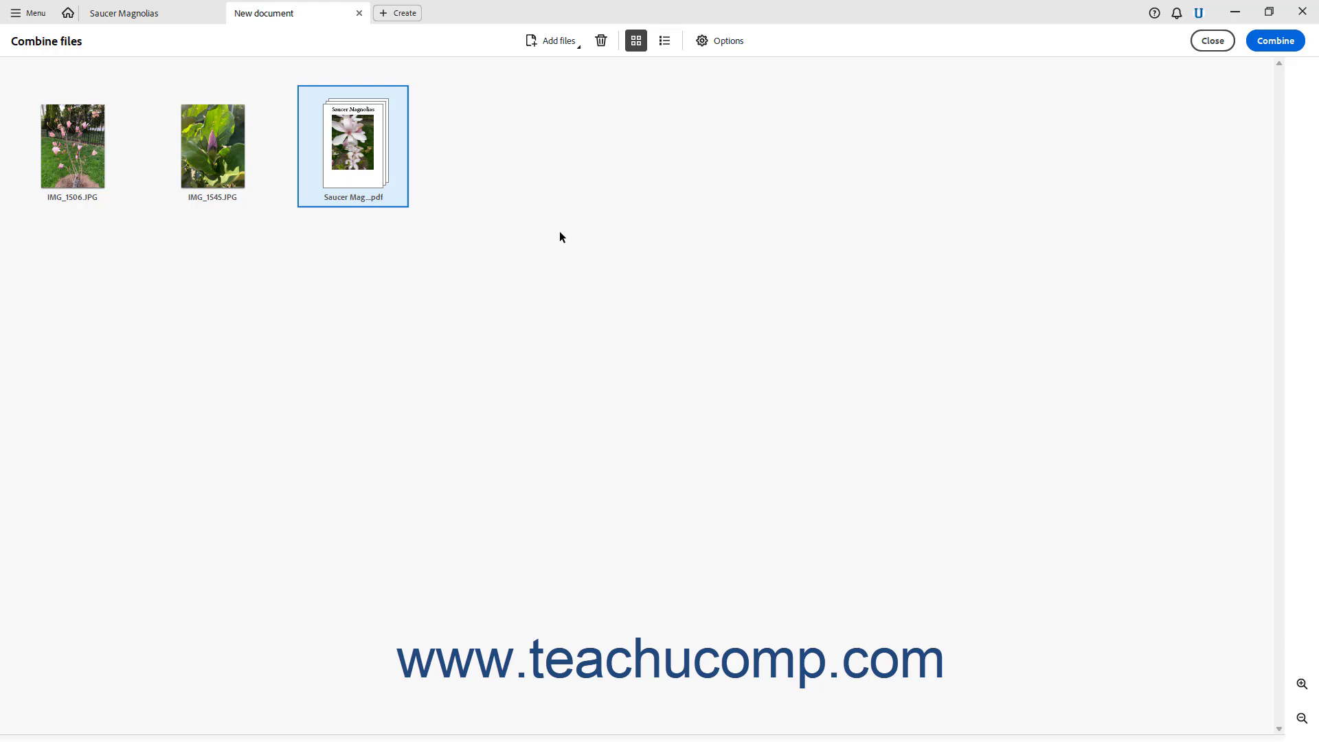
Add the whole SaucerMagnoliaPhotos folder from Pictures to the files being combined.
click(556, 42)
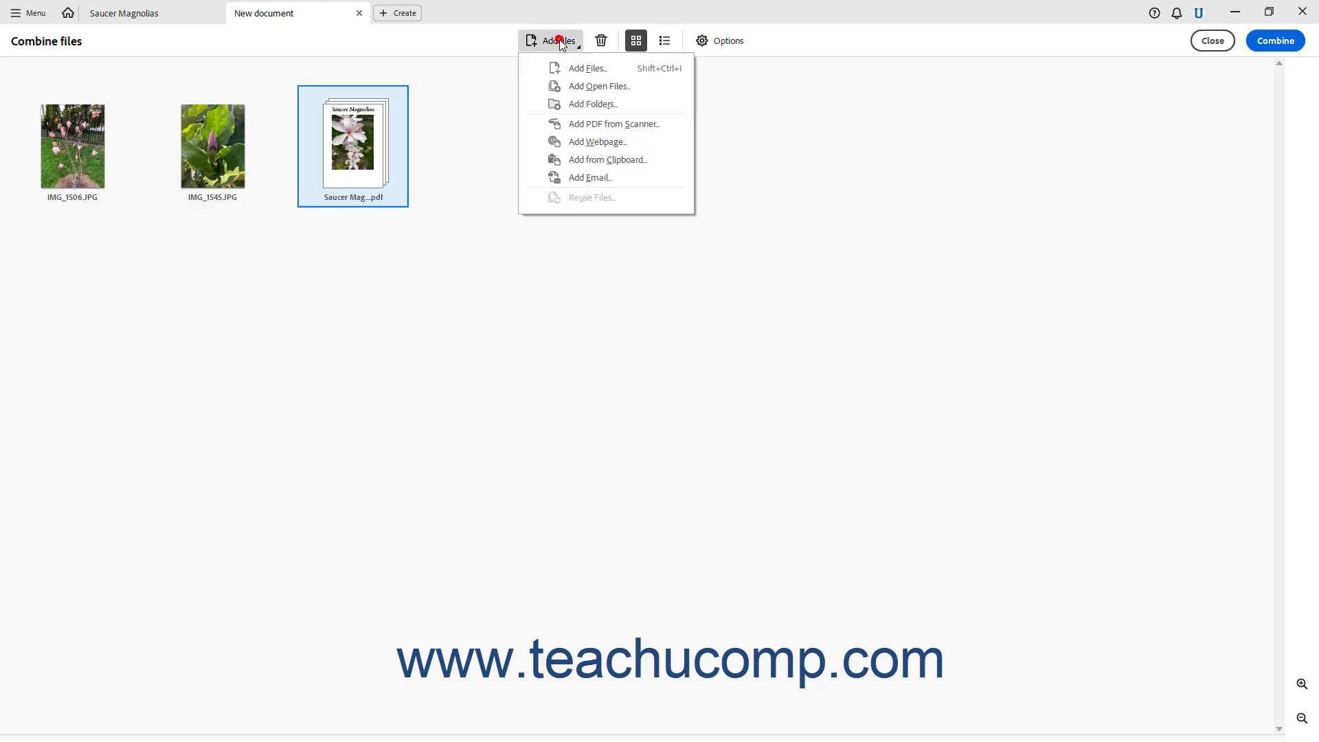
click(576, 105)
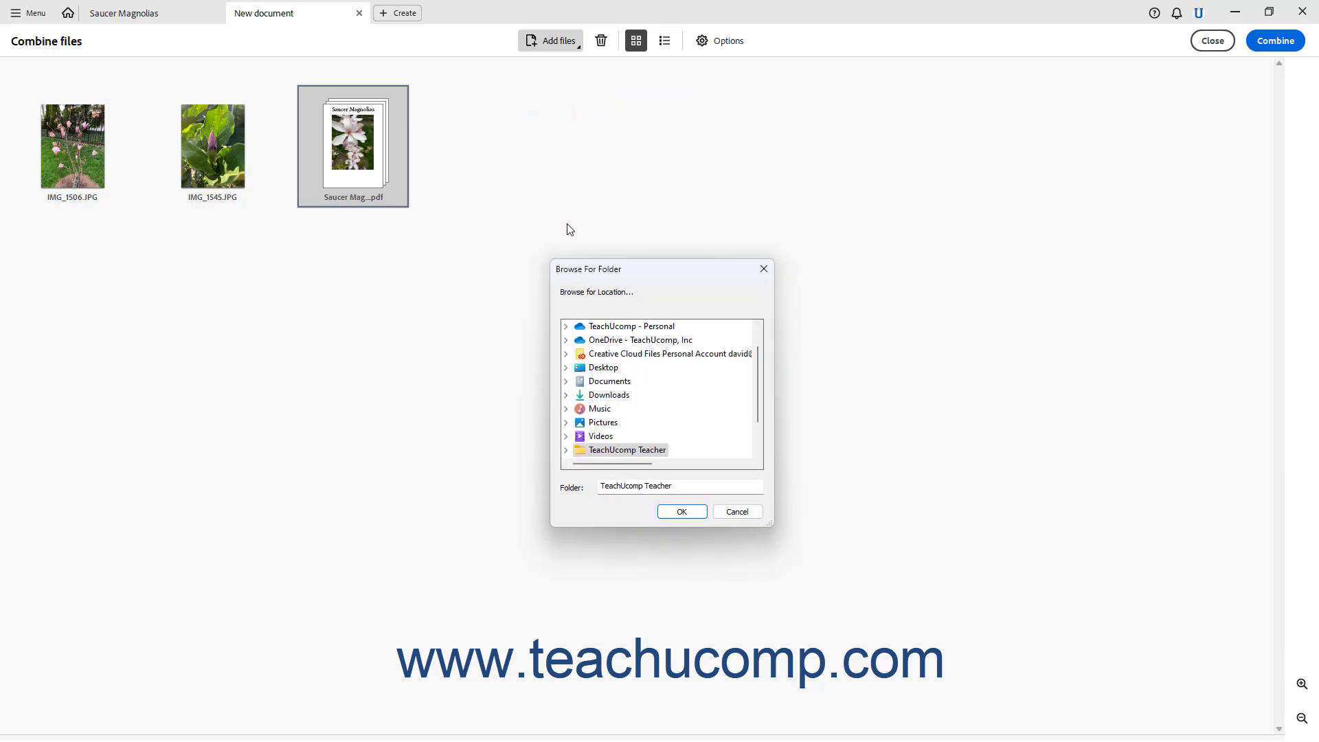
click(566, 422)
click(616, 427)
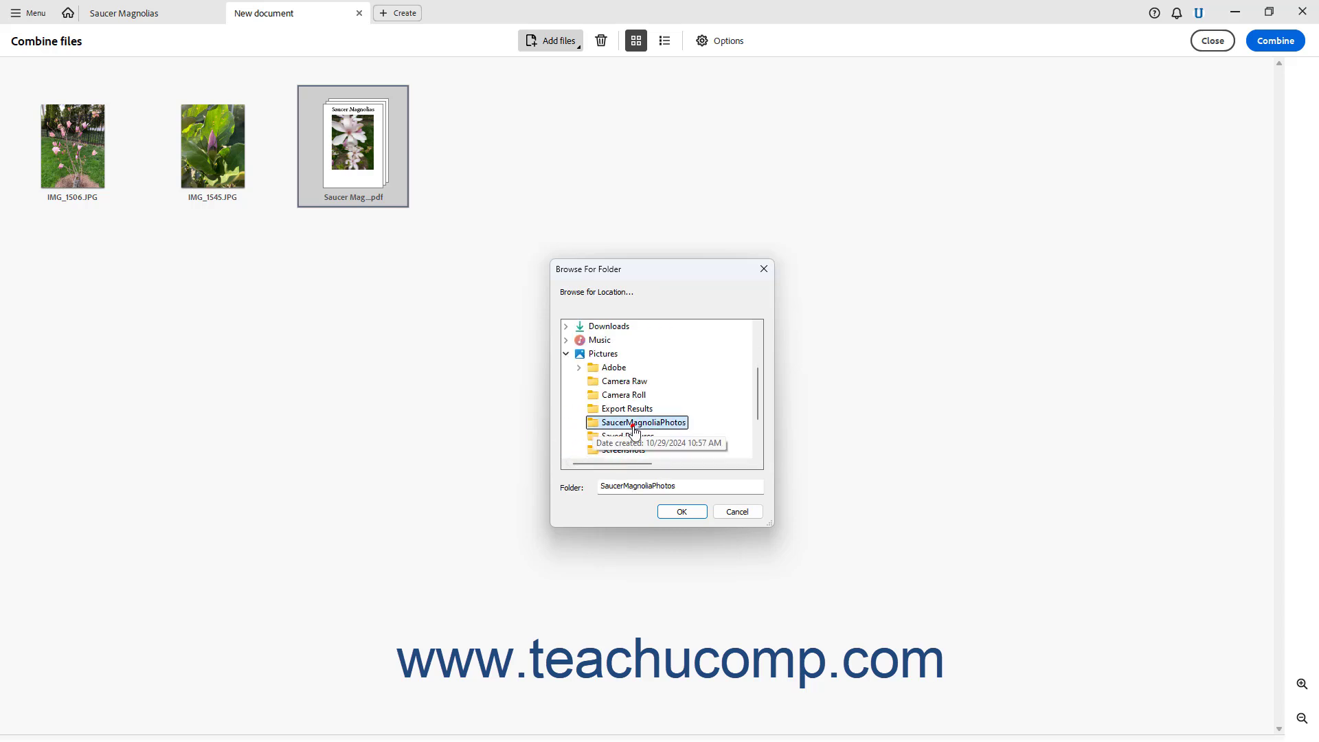
click(680, 513)
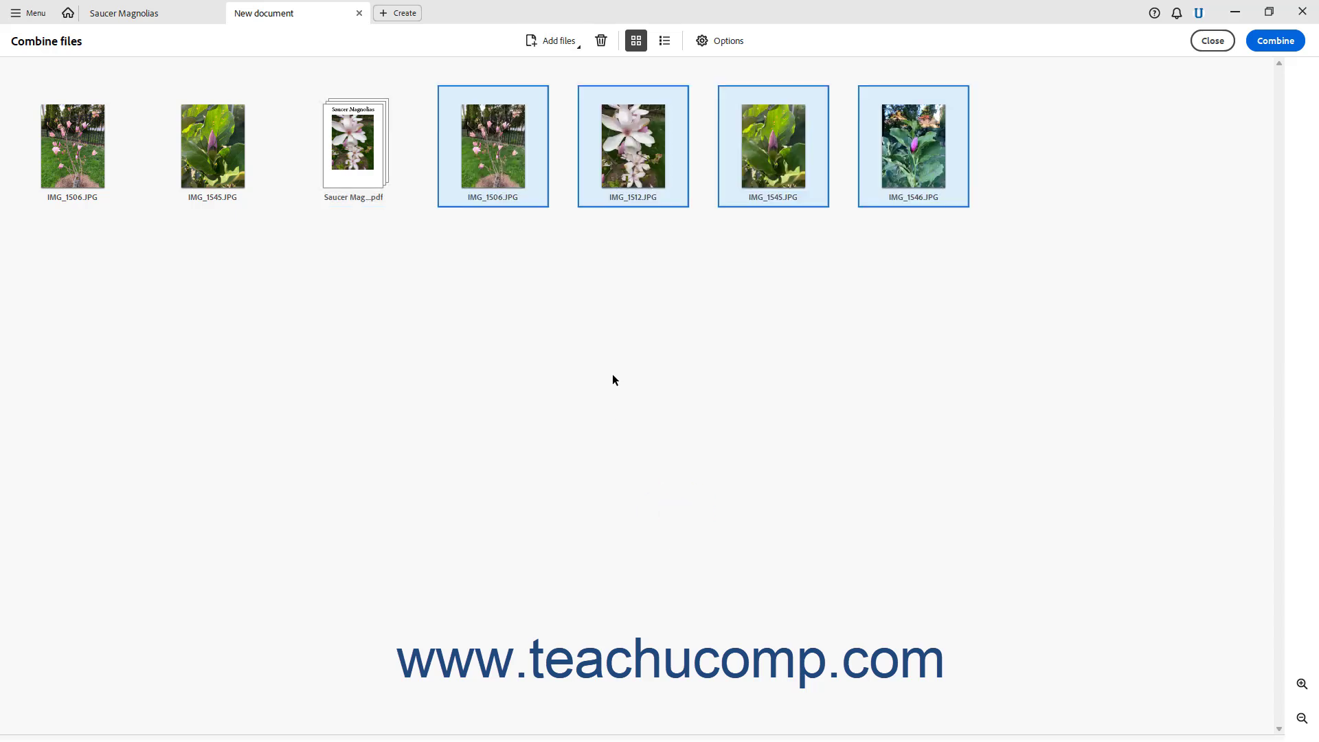
click(558, 50)
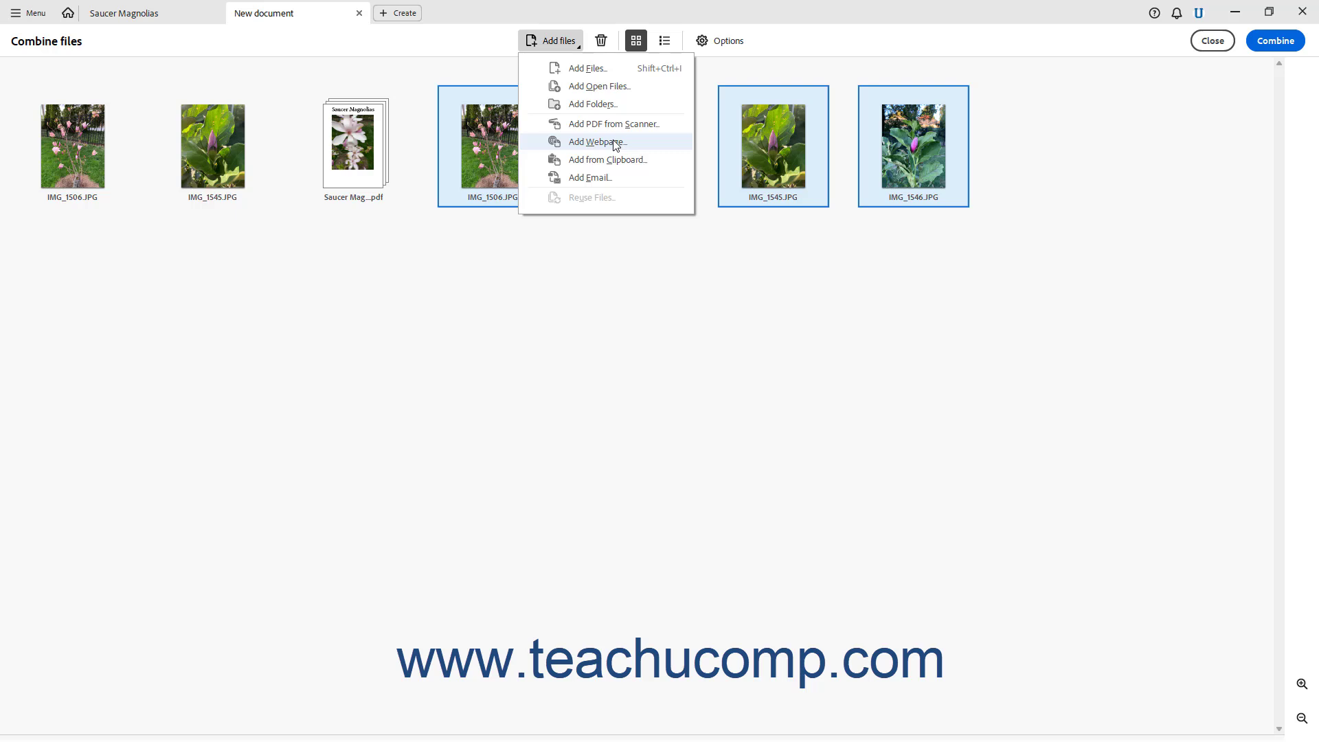
click(615, 143)
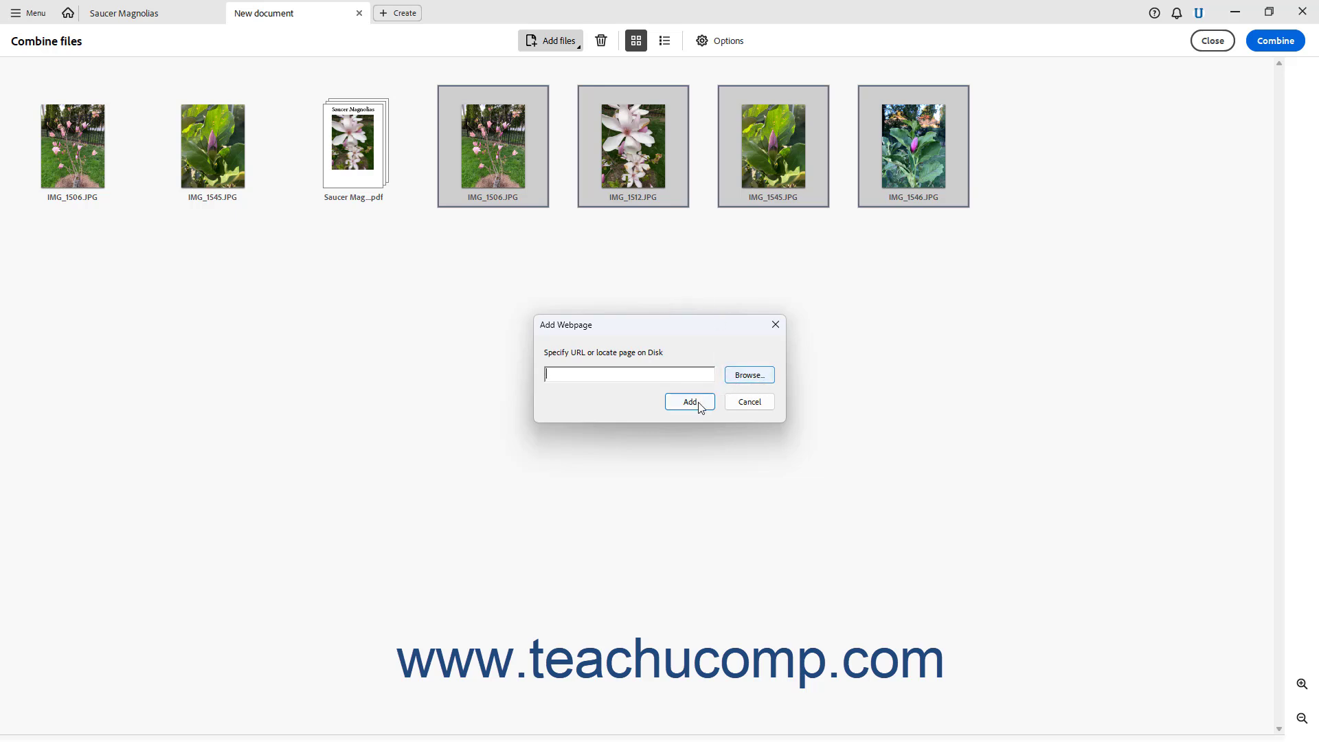
click(742, 402)
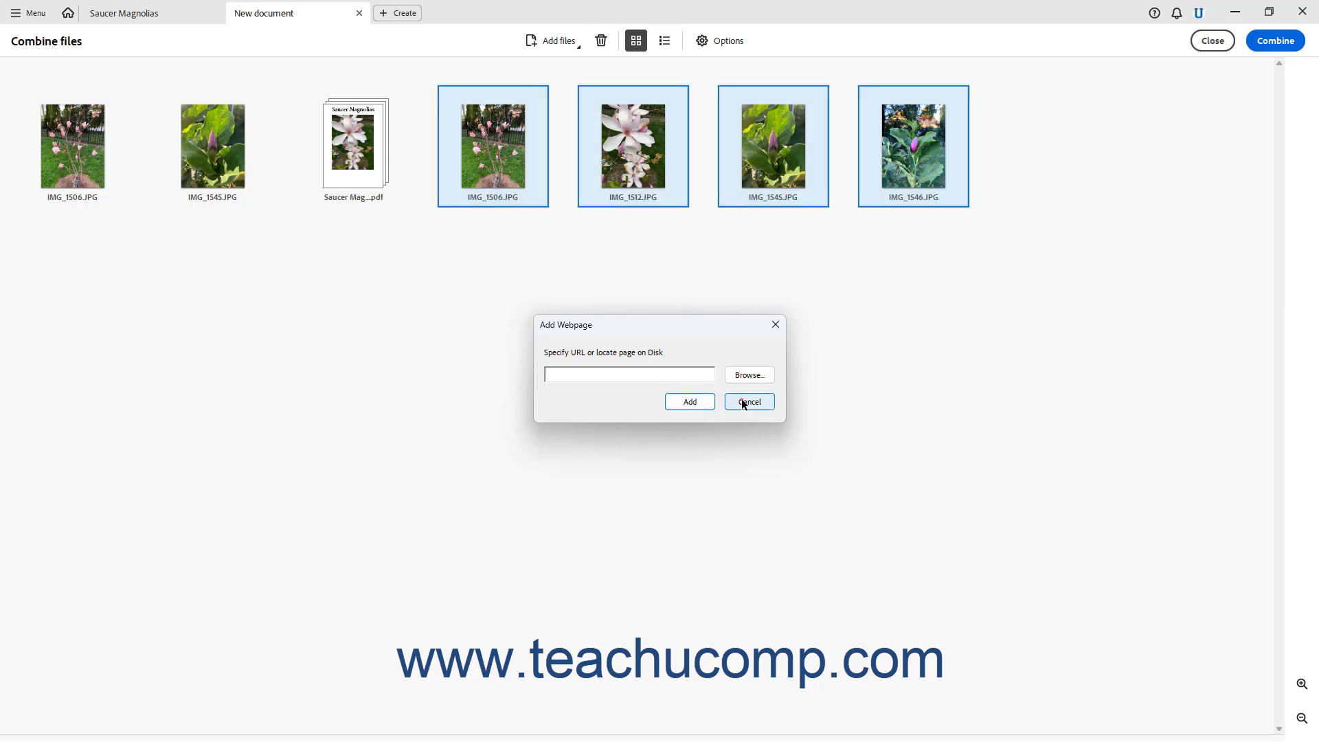
click(567, 41)
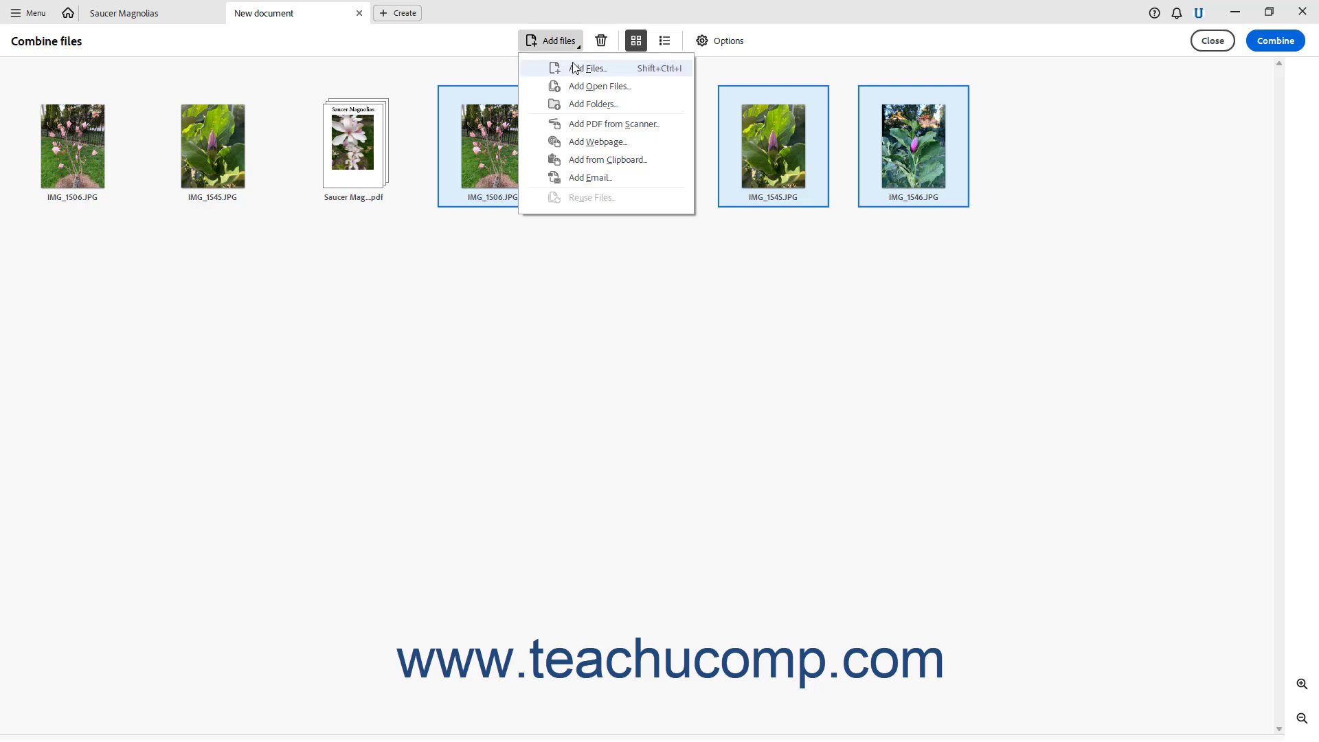
click(598, 180)
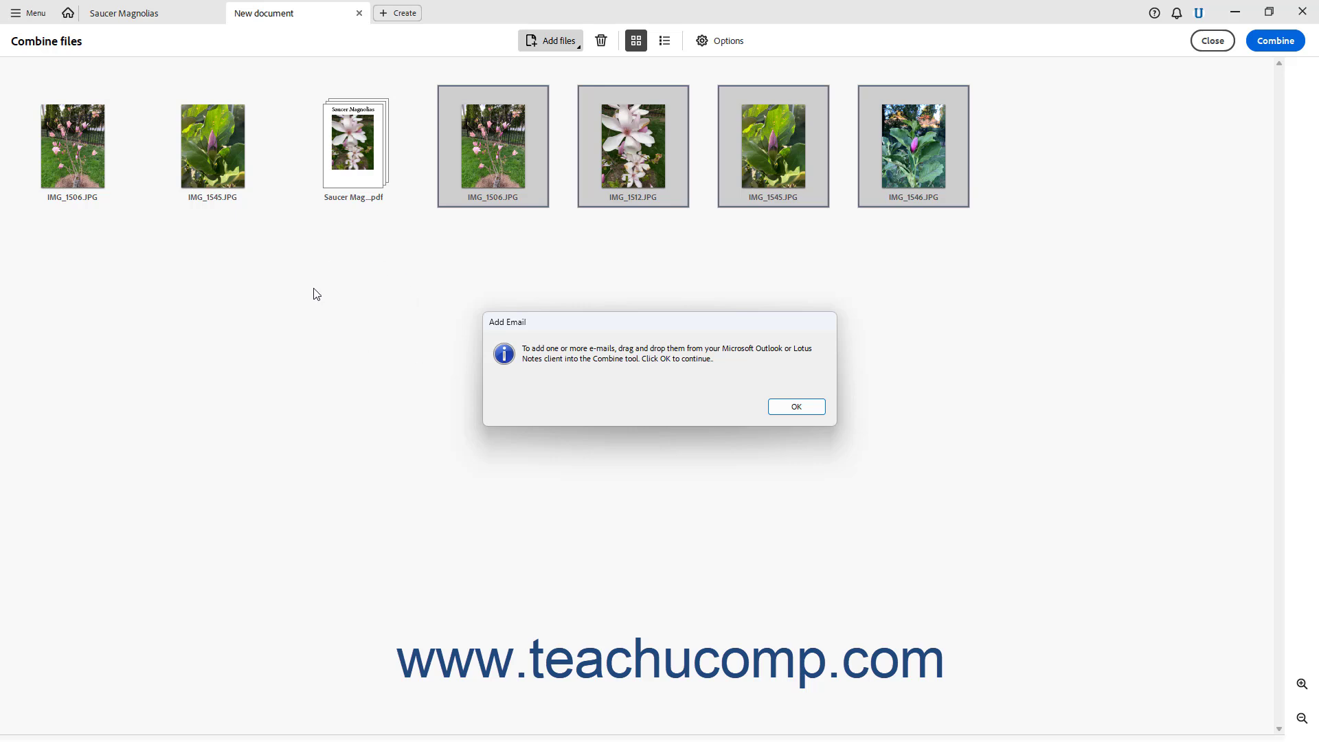
click(769, 407)
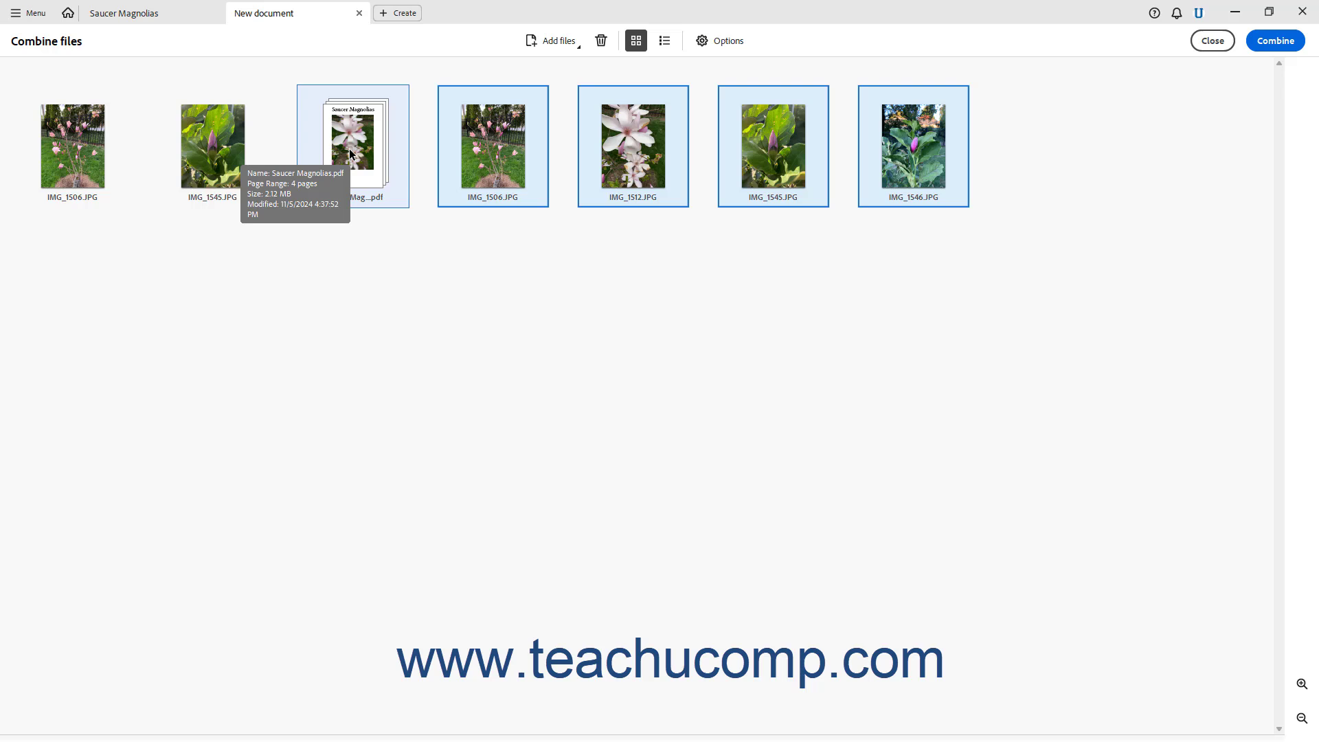
Move Saucer Magnolias.pdf to the front of the file order and delete the first copies of IMG_1506.JPG and IMG_1545.JPG.
drag(350, 153, 188, 146)
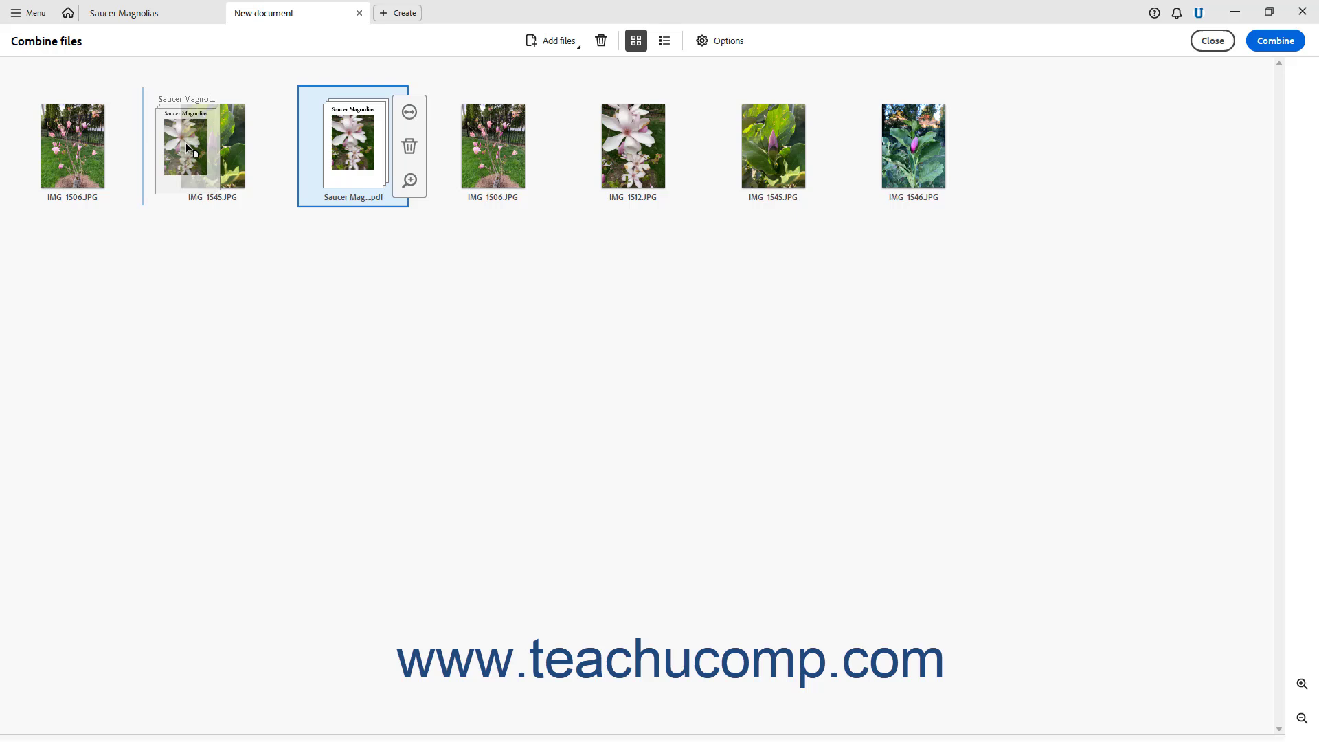
drag(187, 143, 57, 138)
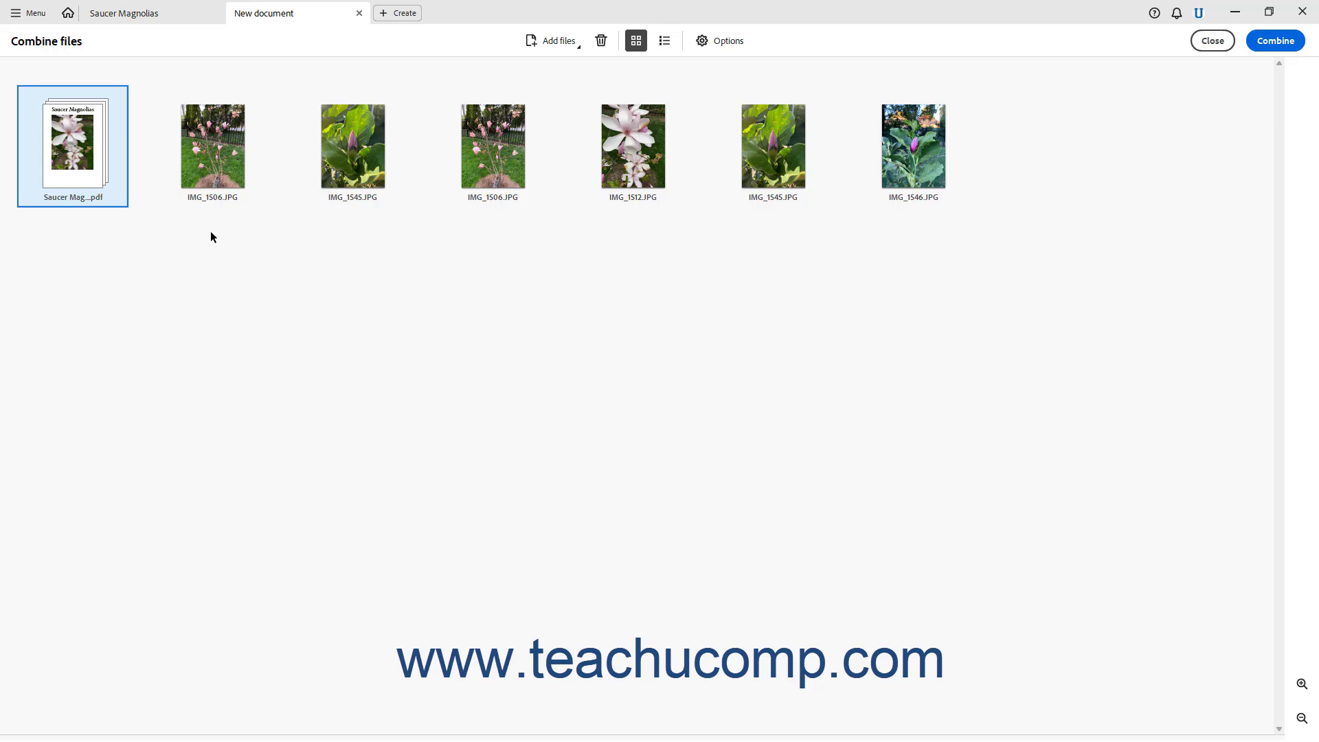
click(218, 147)
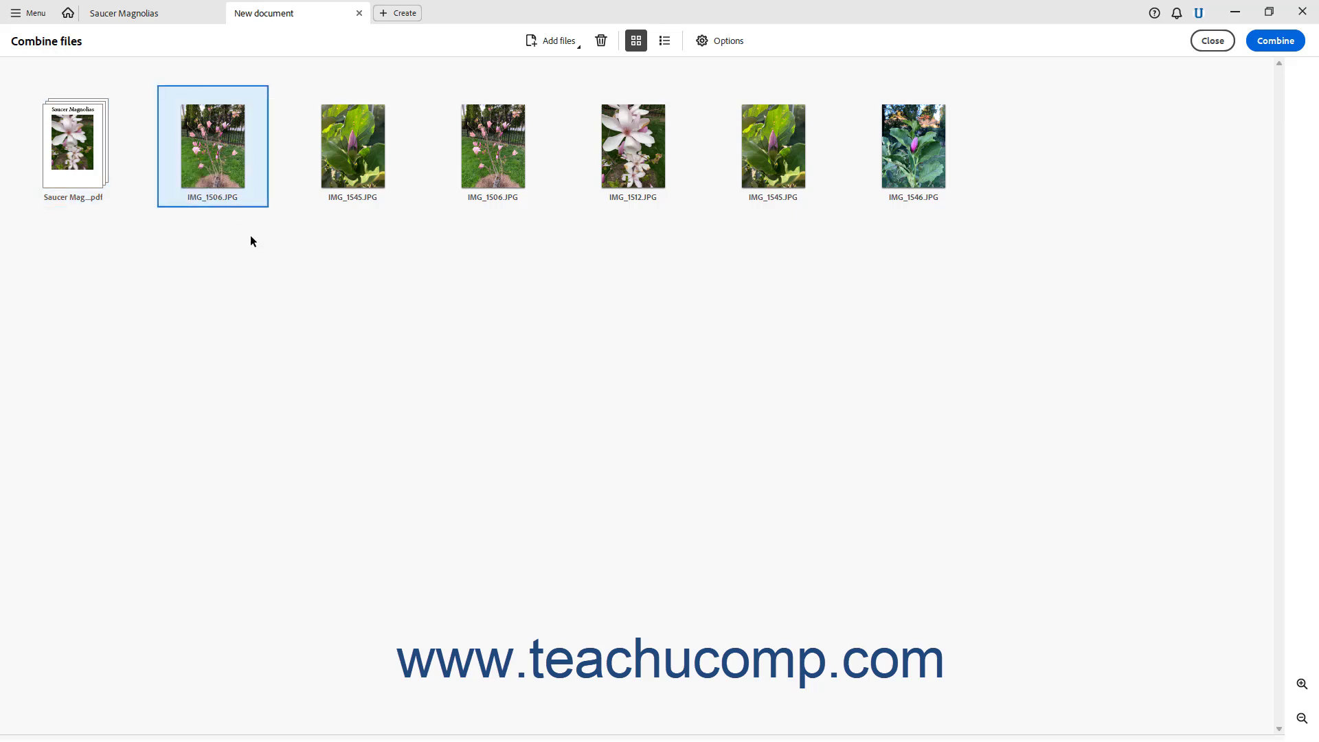
key(Delete)
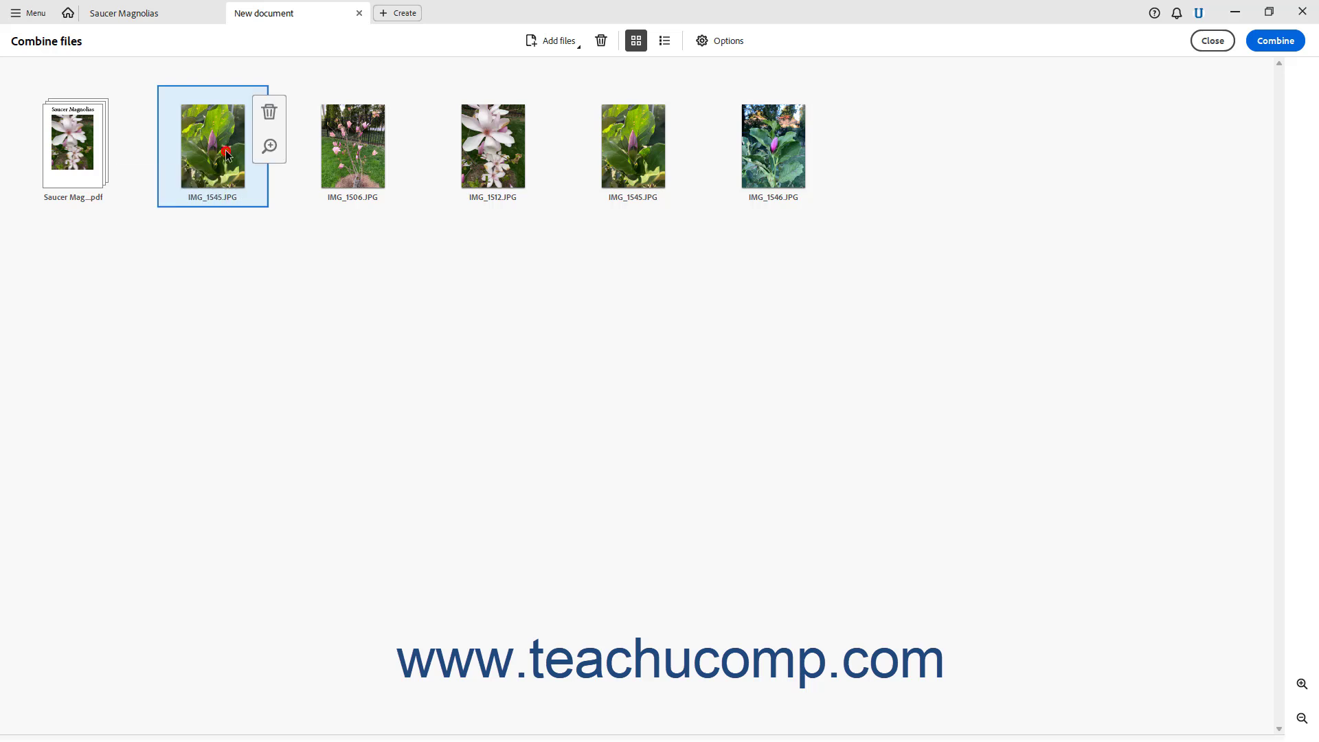
click(608, 45)
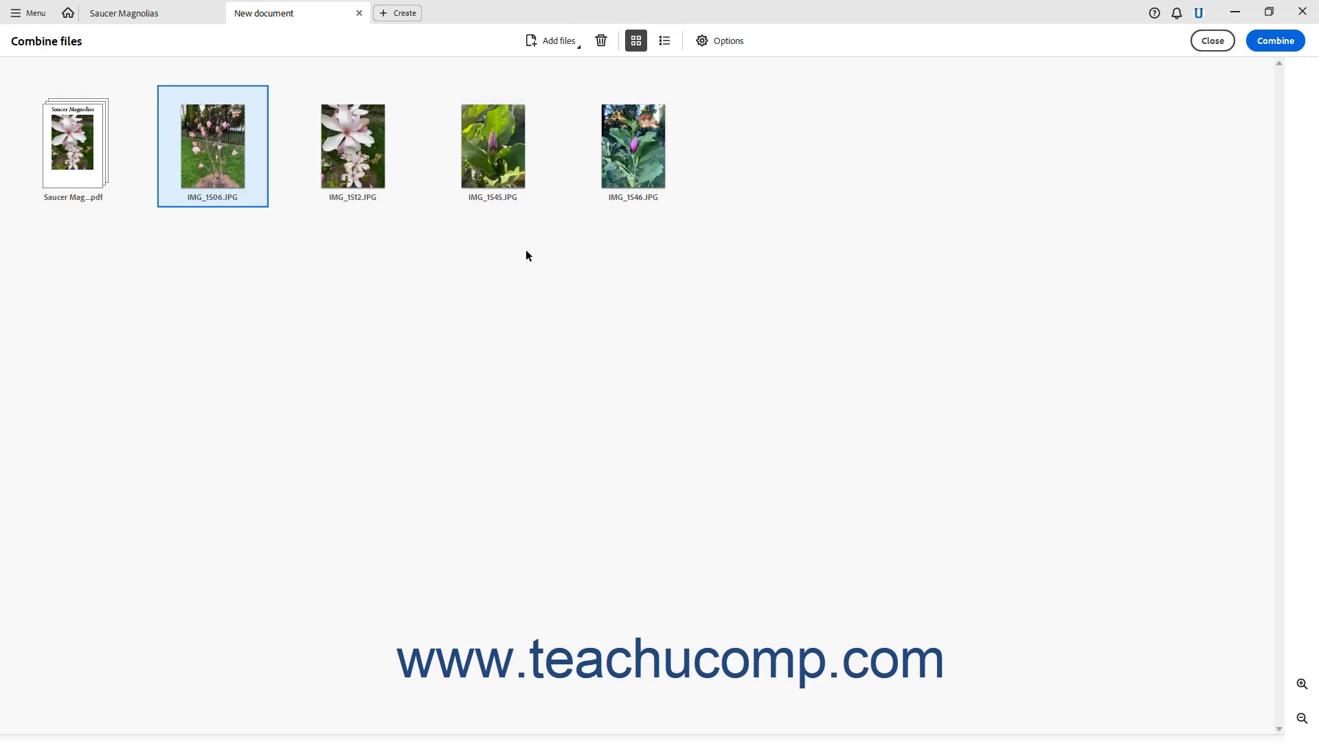
Set the combine options to the middle file size with Save as PDF Portfolio disabled.
click(718, 44)
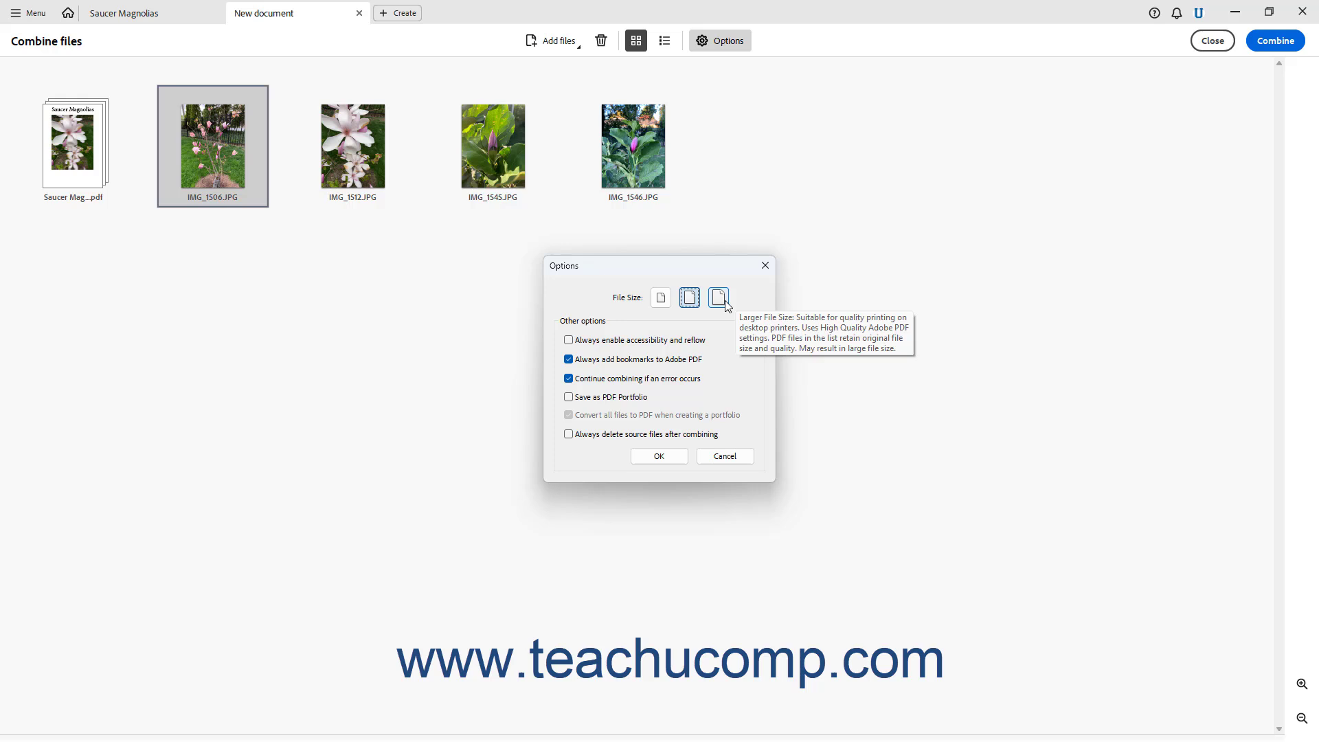
click(686, 300)
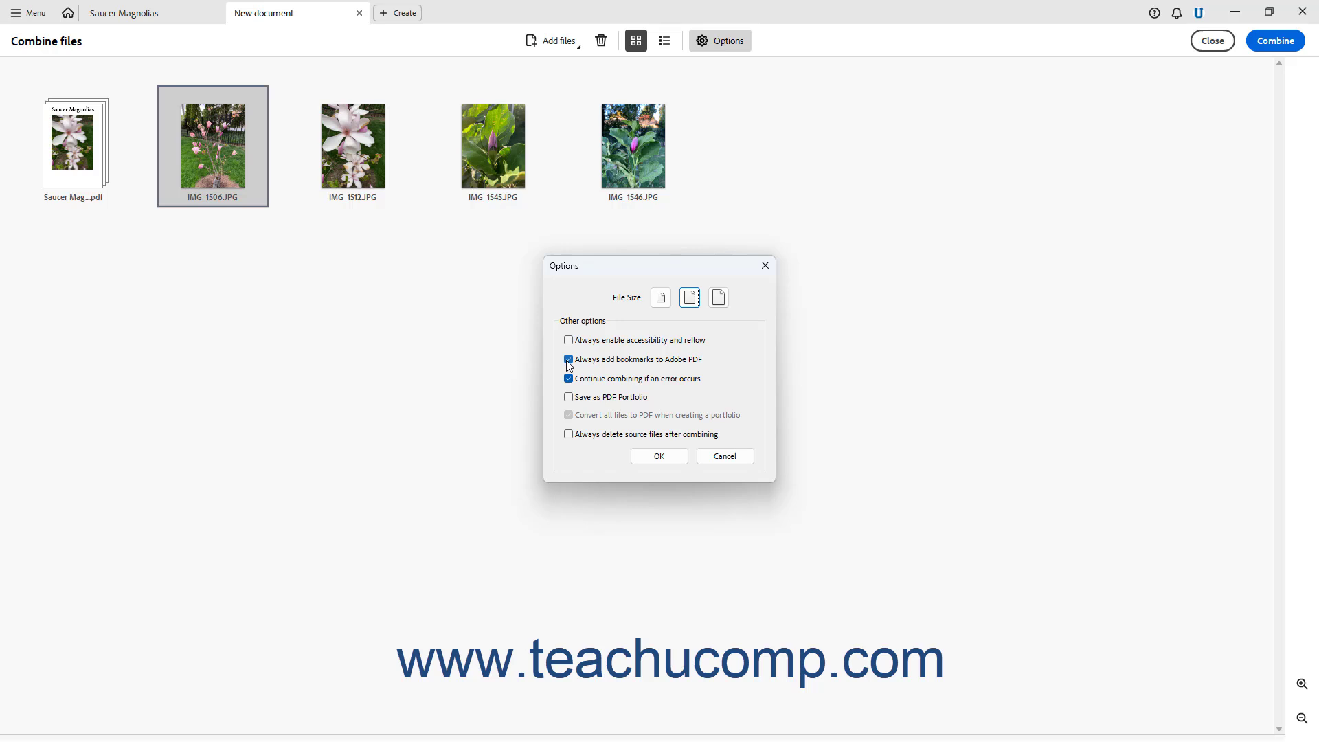
click(569, 397)
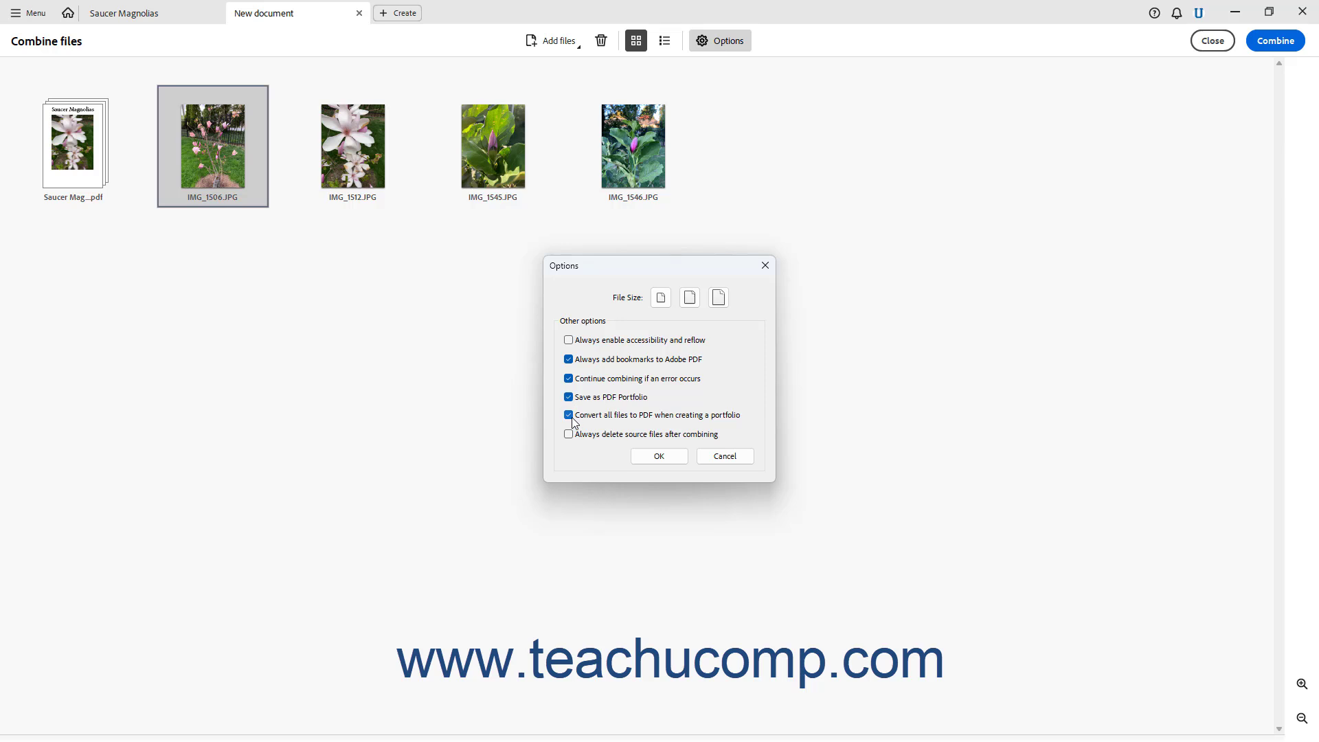
click(568, 397)
click(656, 458)
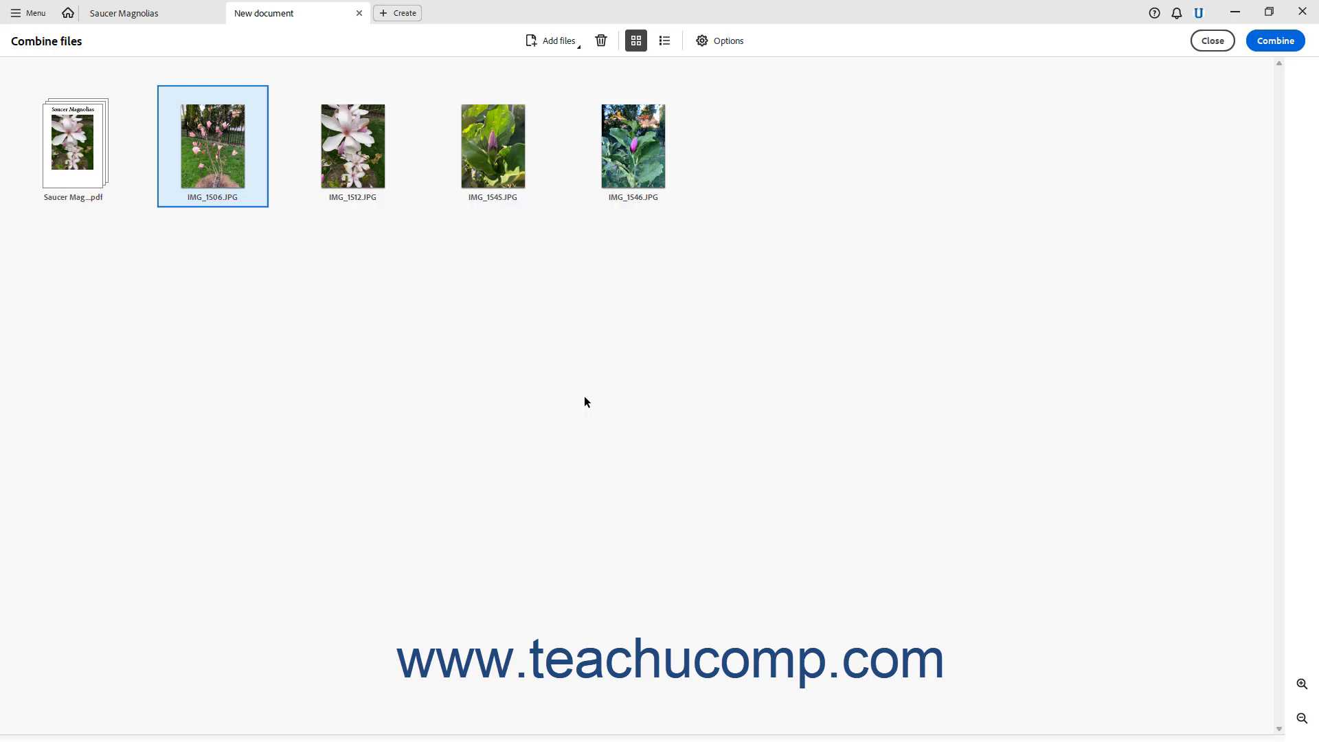
Combine the arranged files into a single PDF and look through its pages down to the first photo page.
click(1271, 44)
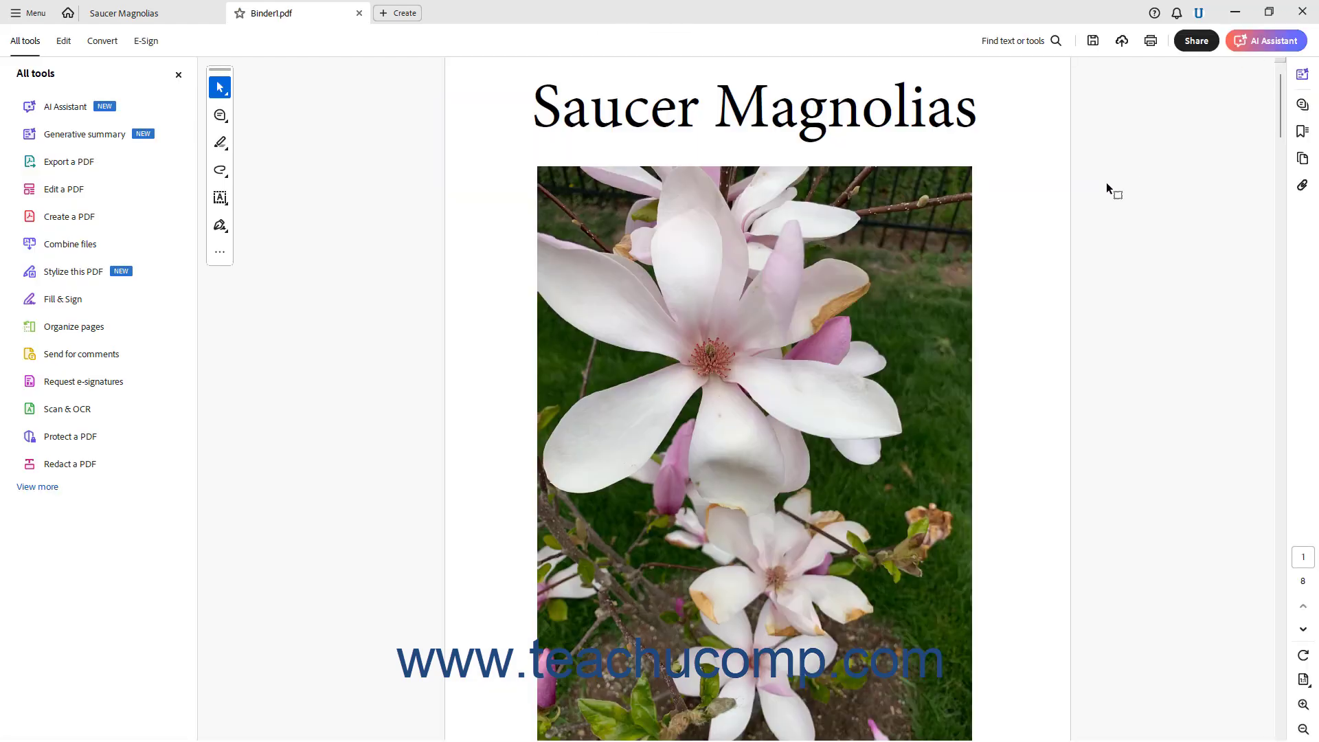
scroll(1019, 253, down, 5)
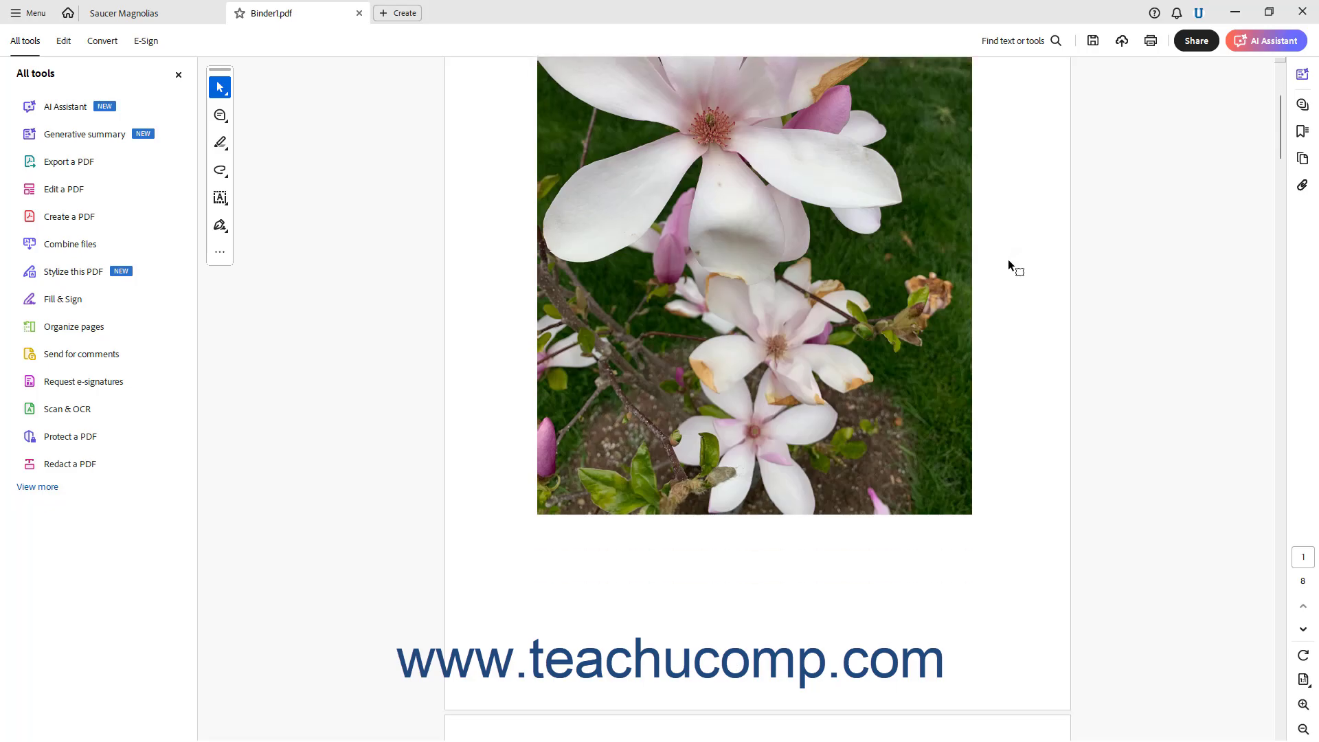
scroll(1009, 261, down, 10)
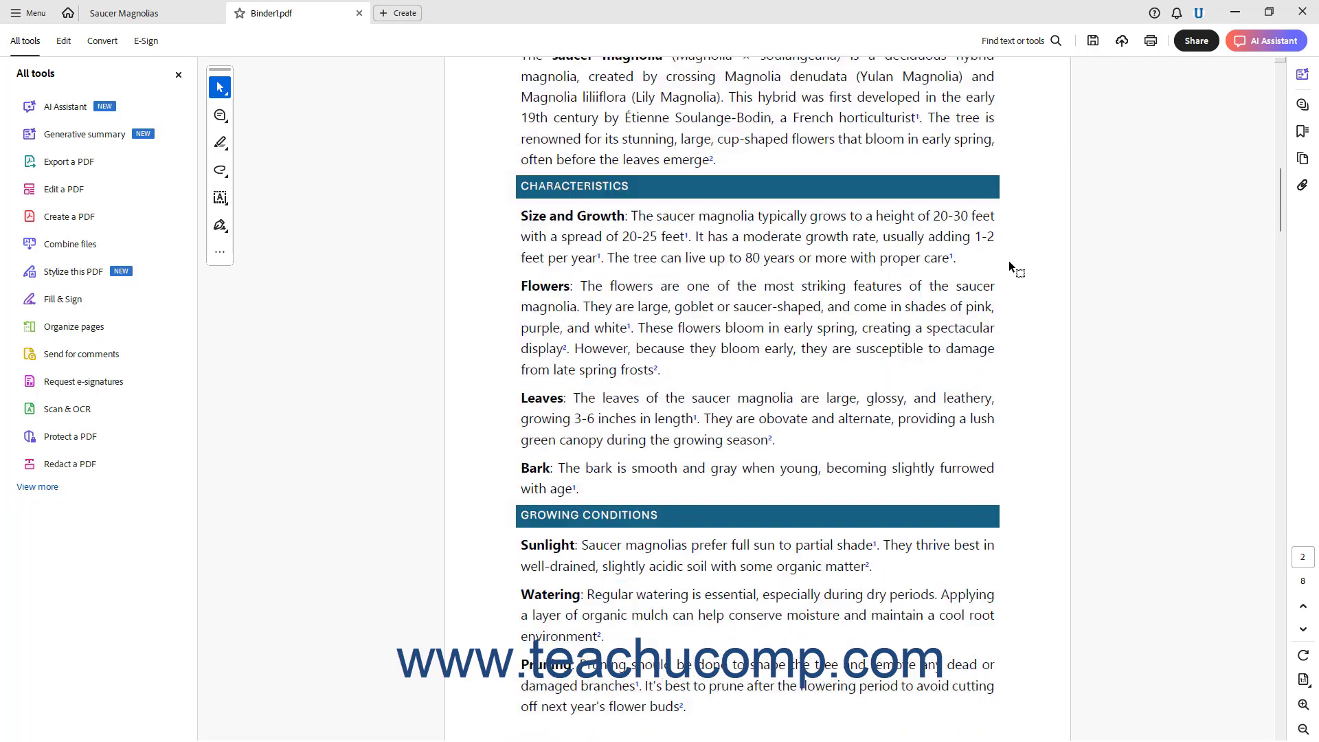
scroll(1009, 261, down, 12)
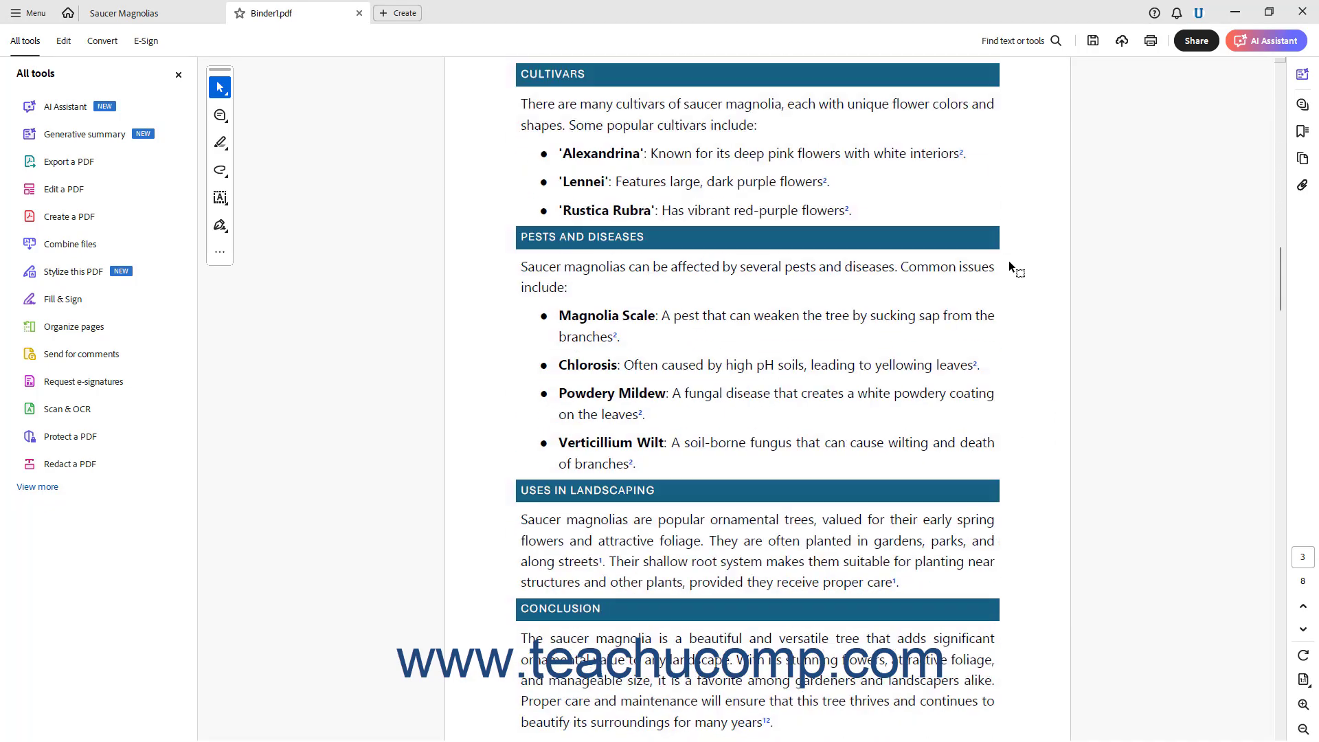
scroll(1009, 262, down, 7)
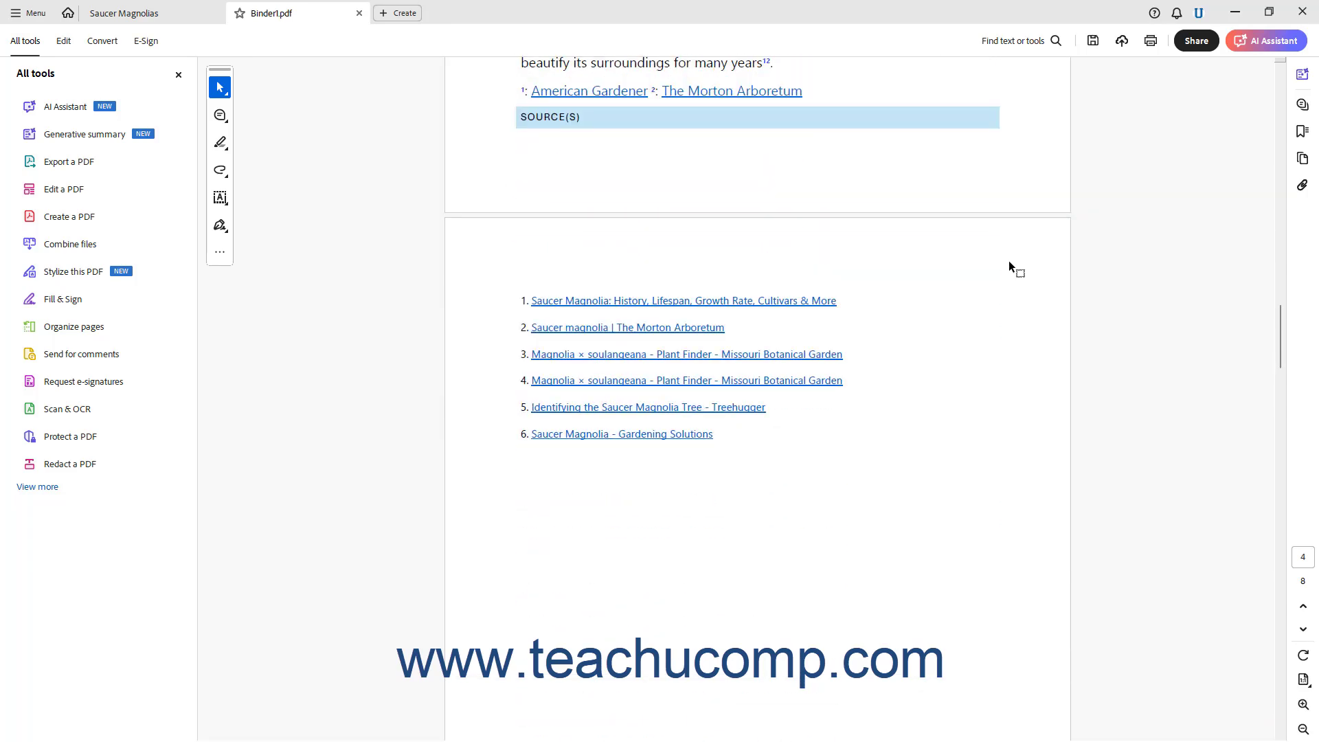
scroll(1009, 262, down, 15)
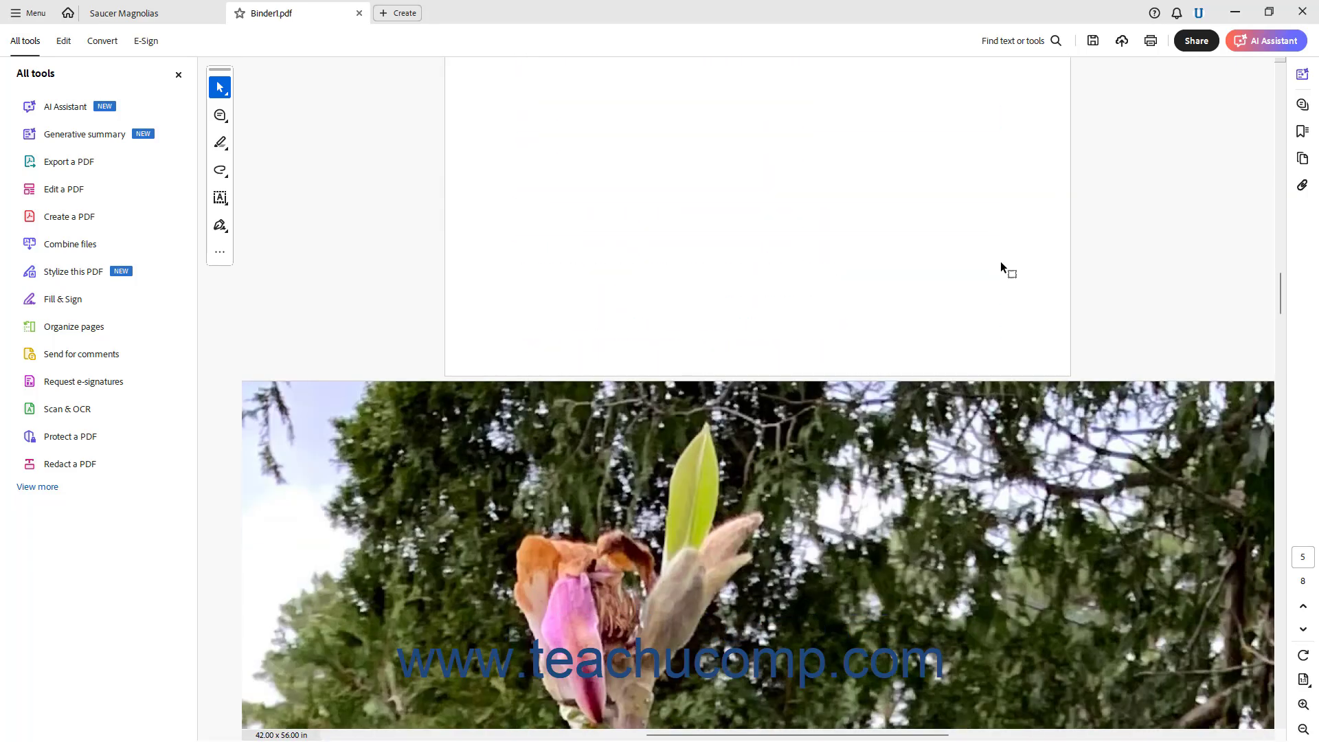
scroll(1000, 266, down, 5)
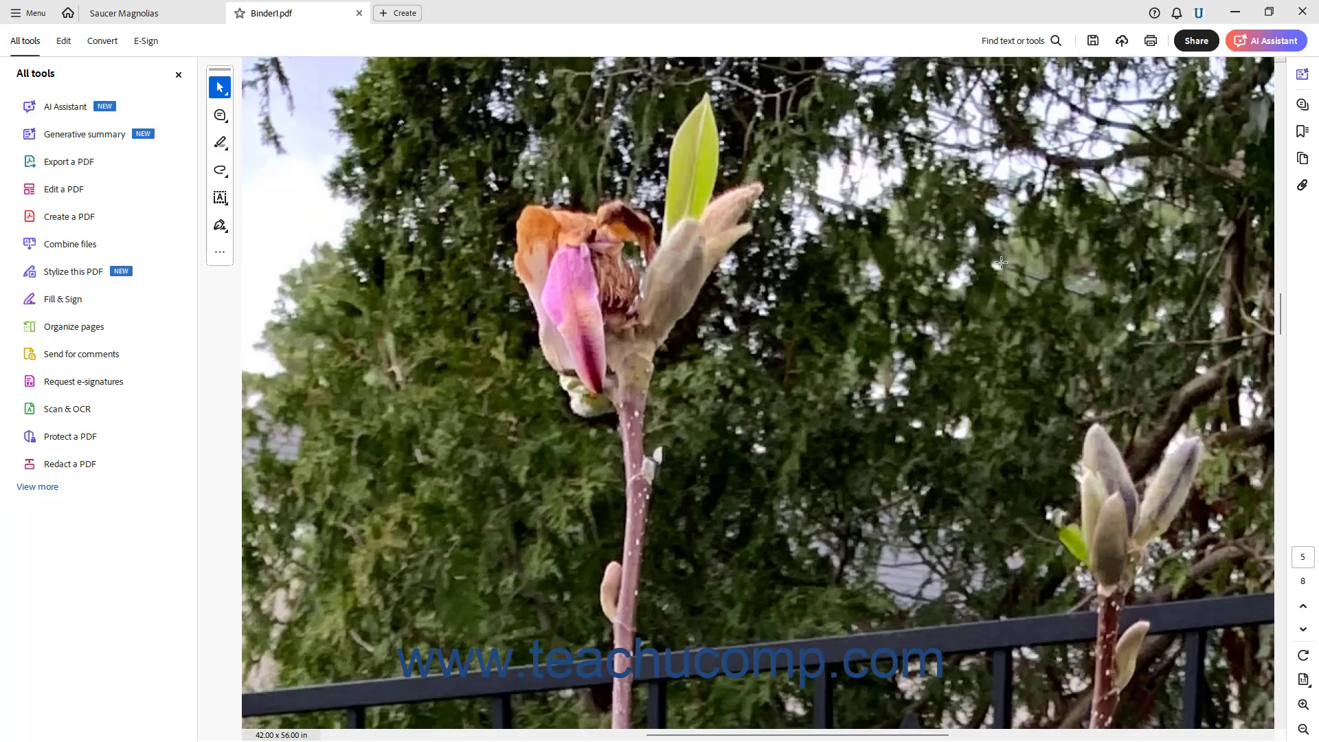